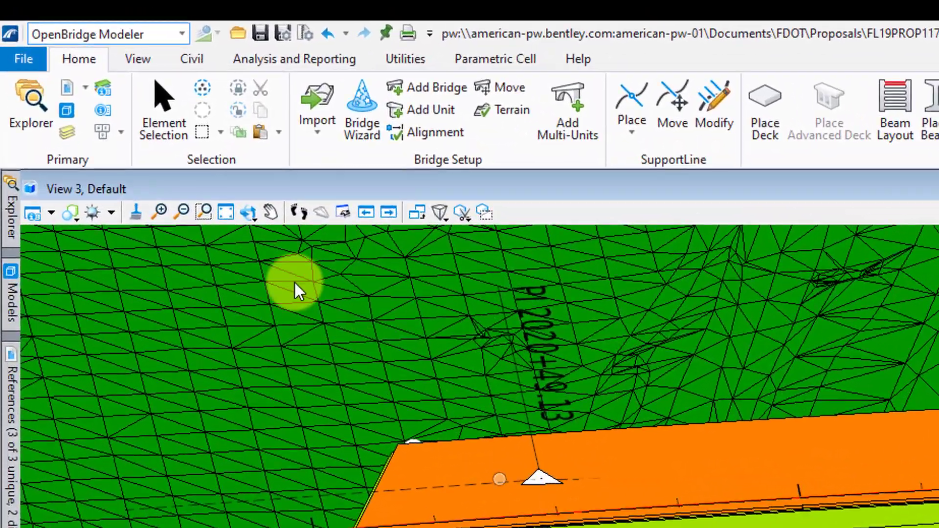
# Switch to the Drawing workflow and open the coordinate system library for the model
pyautogui.click(152, 29)
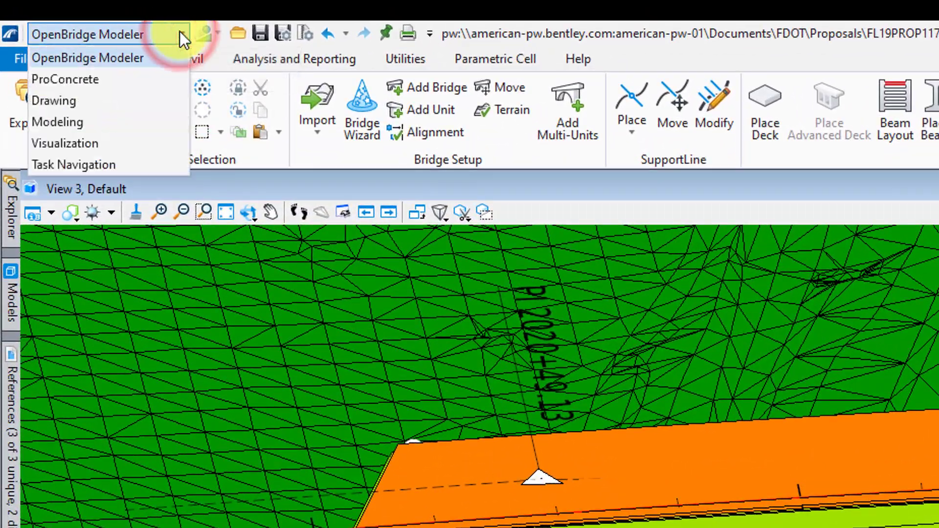
pyautogui.click(141, 99)
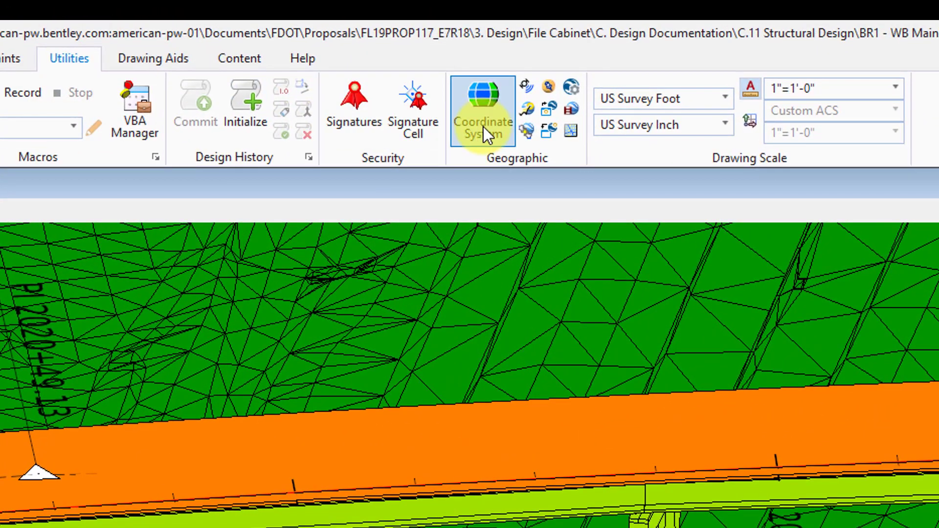
pyautogui.click(483, 127)
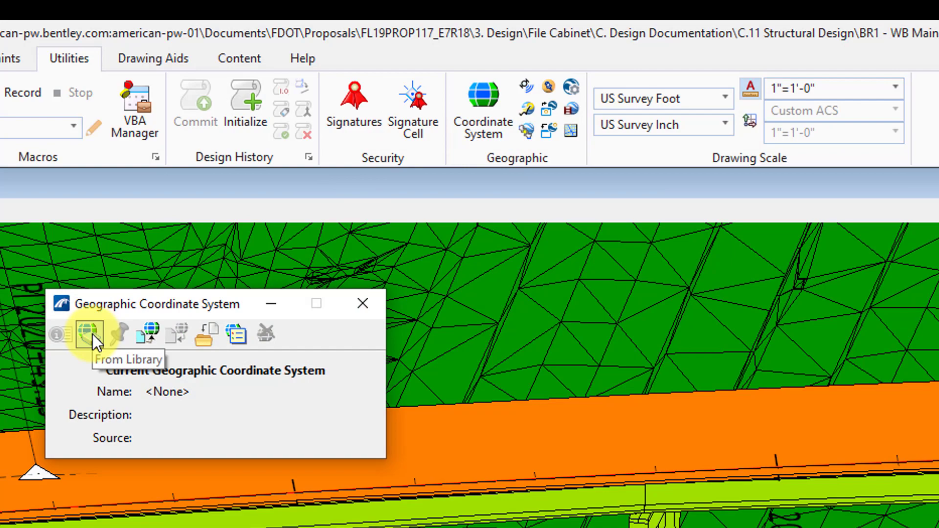
pyautogui.click(92, 334)
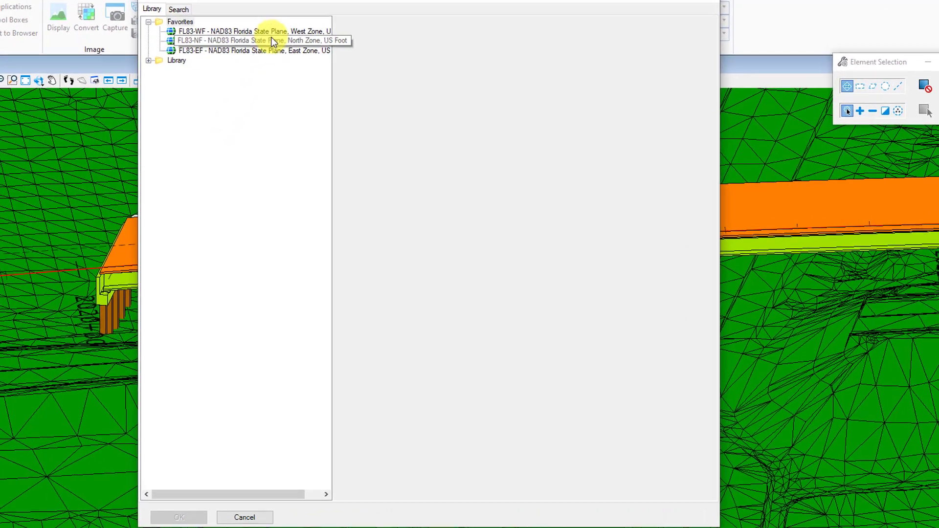
pyautogui.click(305, 61)
pyautogui.click(171, 97)
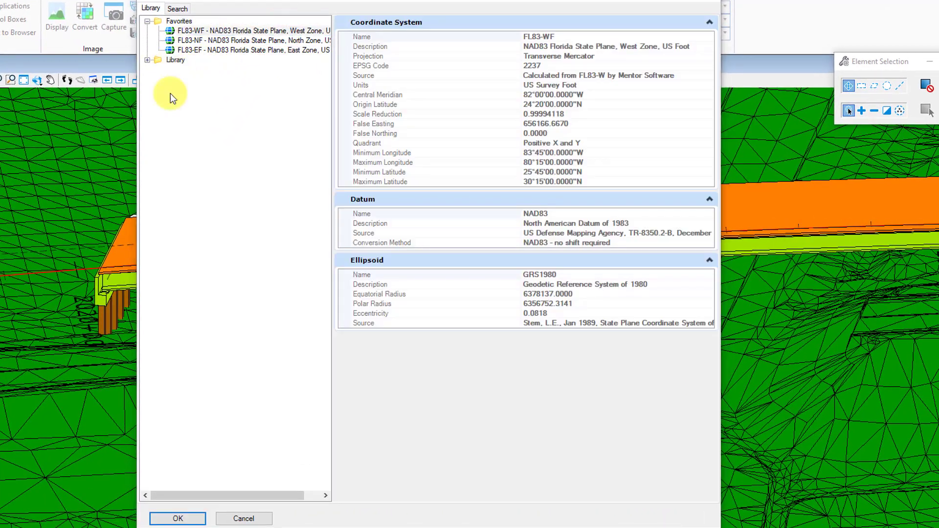
# Expand the library through projected, North America and United States systems to the Florida zones
pyautogui.click(147, 60)
pyautogui.click(159, 70)
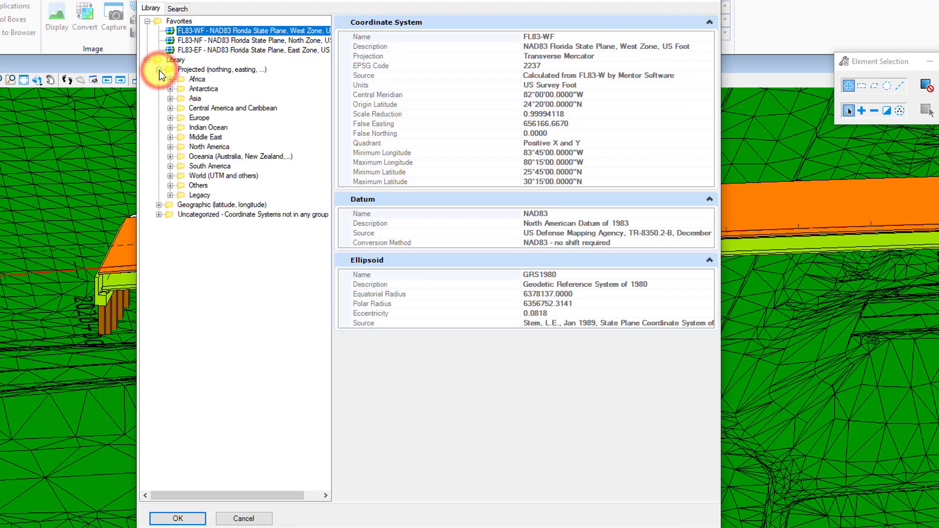
pyautogui.click(171, 146)
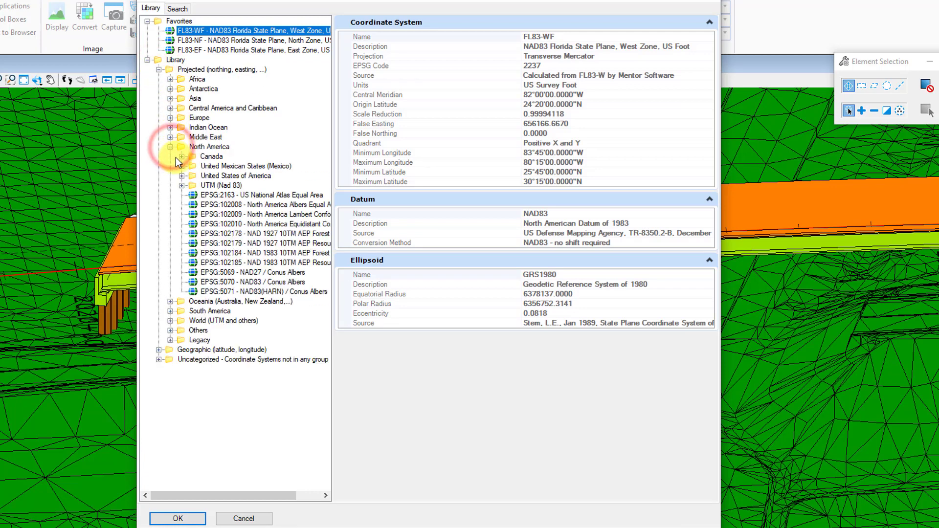
pyautogui.click(181, 176)
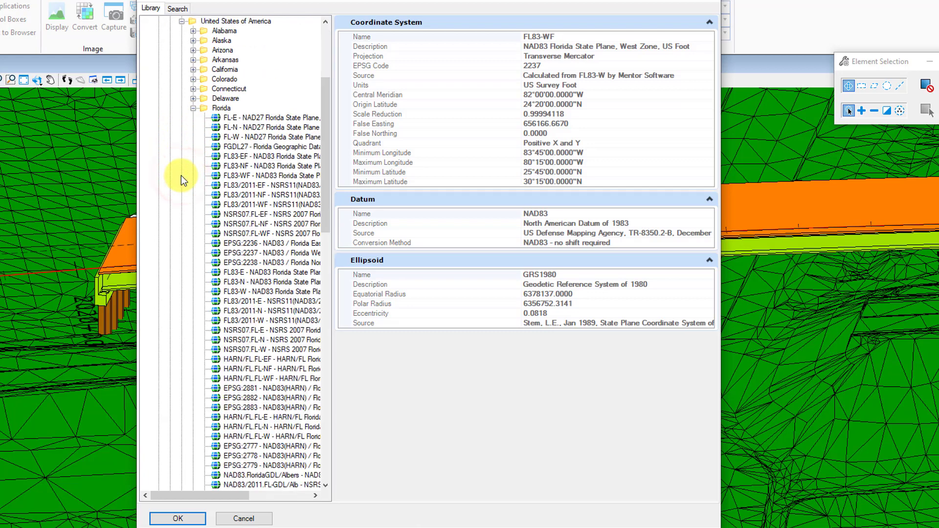
pyautogui.moveTo(324, 129)
pyautogui.mouseDown()
pyautogui.moveTo(325, 204)
pyautogui.moveTo(328, 145)
pyautogui.mouseUp()
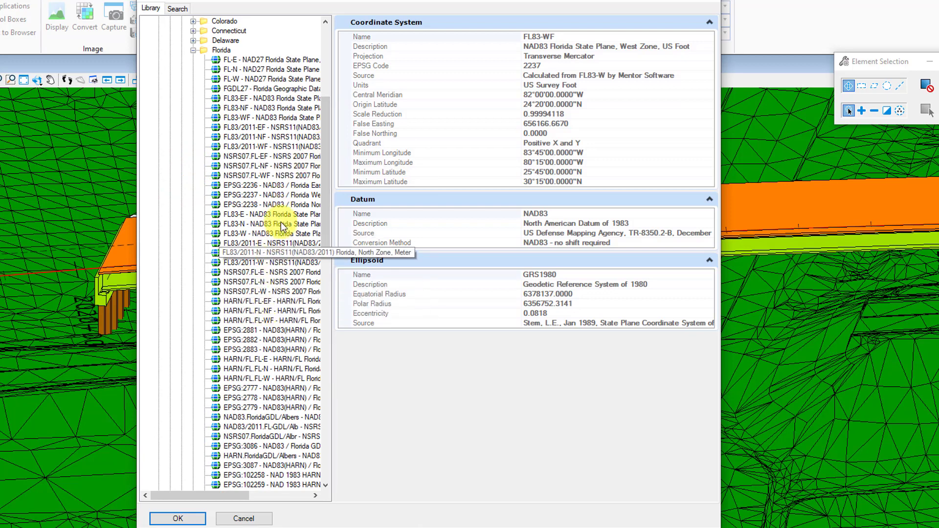
pyautogui.rightClick(253, 244)
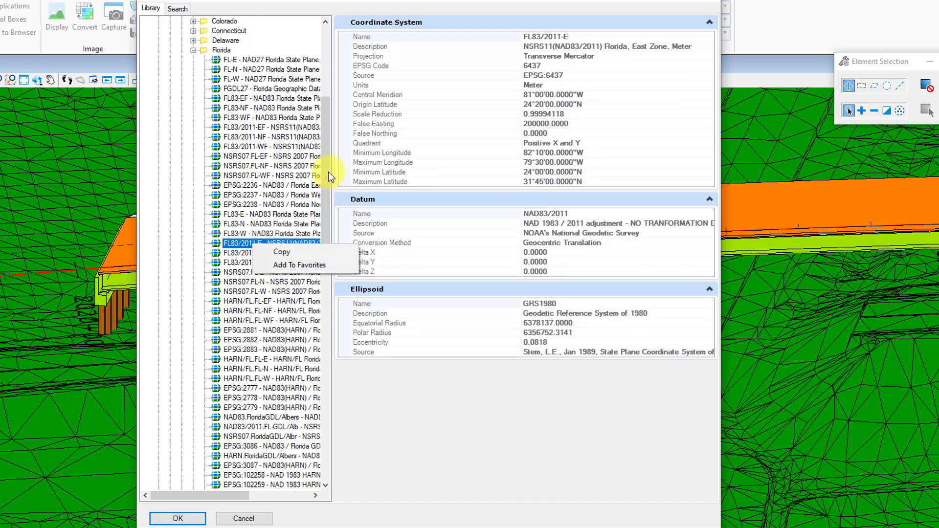
pyautogui.moveTo(329, 175); pyautogui.dragTo(271, 63)
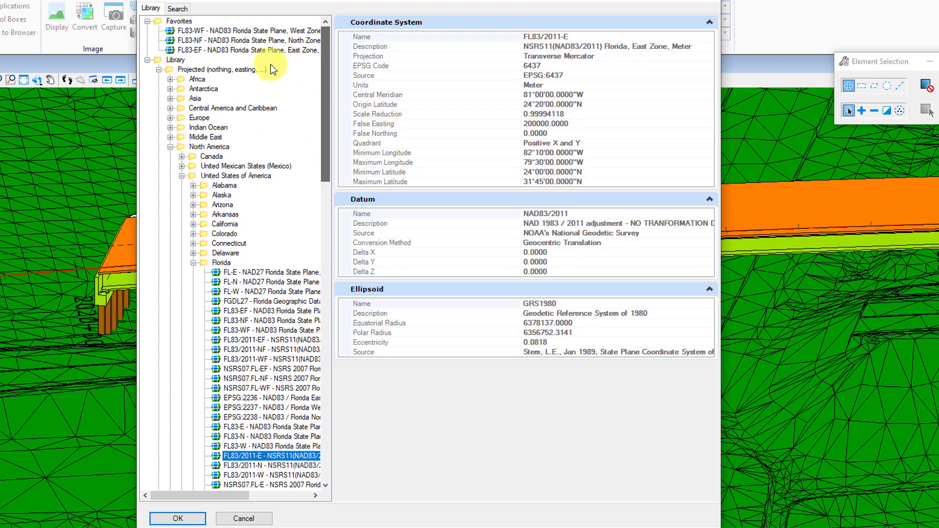
# Collapse the library and apply favorite FL83-WF as the model's coordinate system
pyautogui.click(147, 60)
pyautogui.click(167, 62)
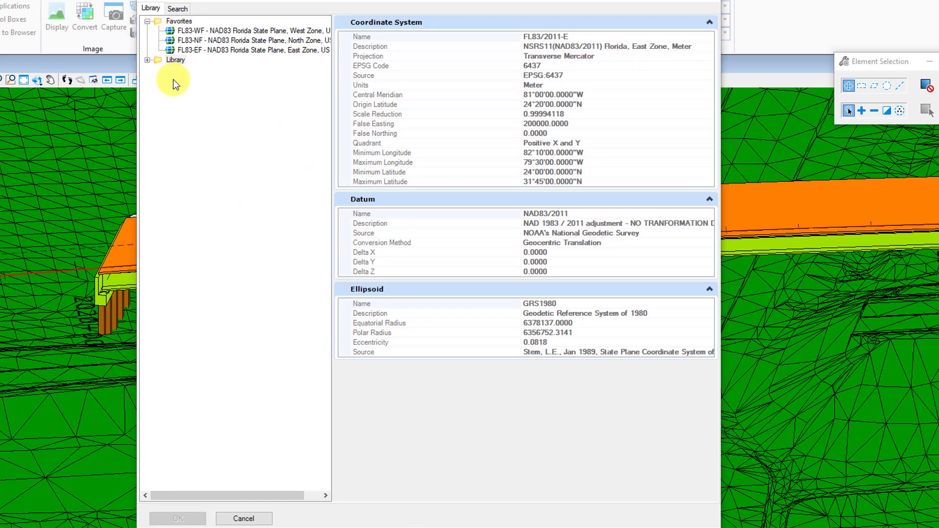
pyautogui.click(227, 30)
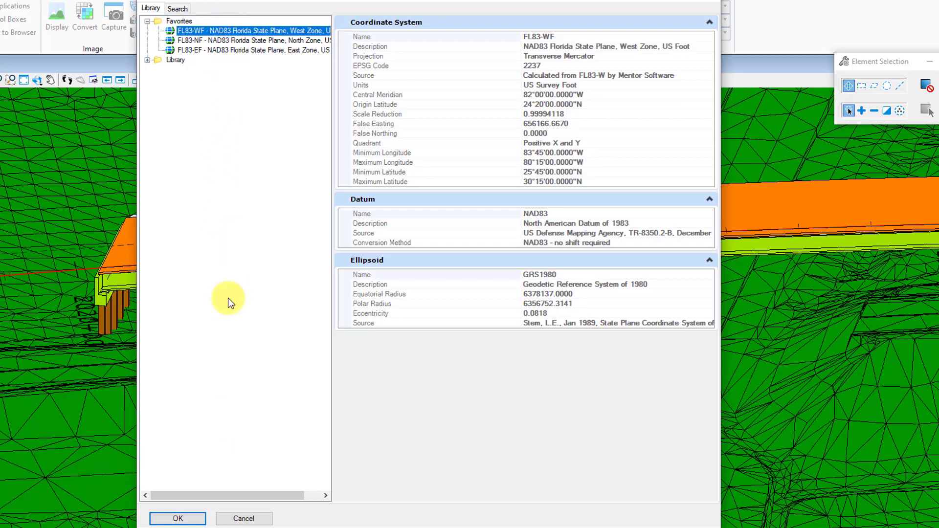
pyautogui.click(189, 520)
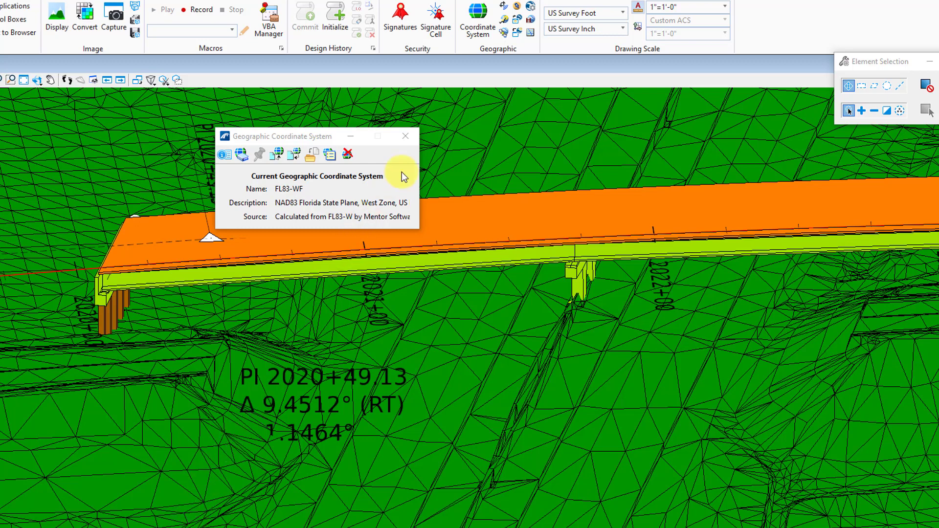
# Set the Google Earth export Format to KML Only and Altitude Mode to Absolute
pyautogui.click(531, 7)
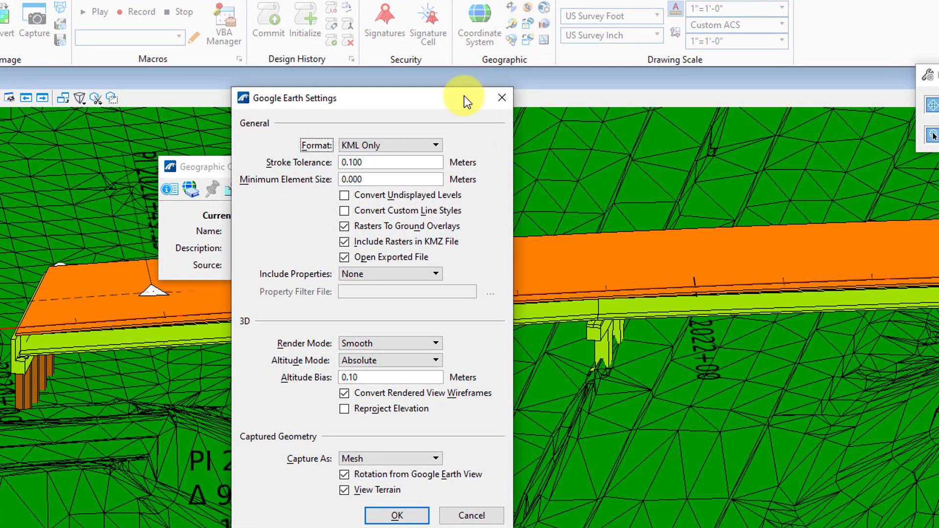
pyautogui.click(438, 143)
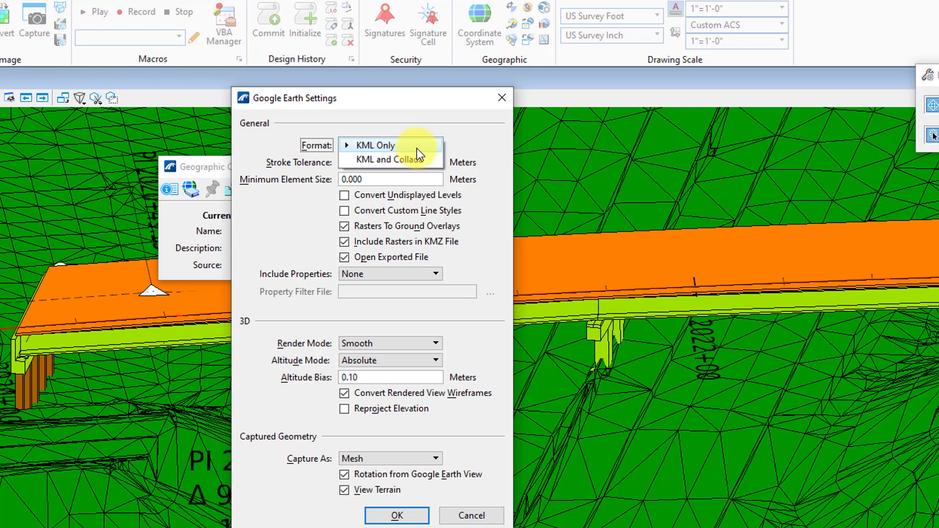
pyautogui.click(417, 146)
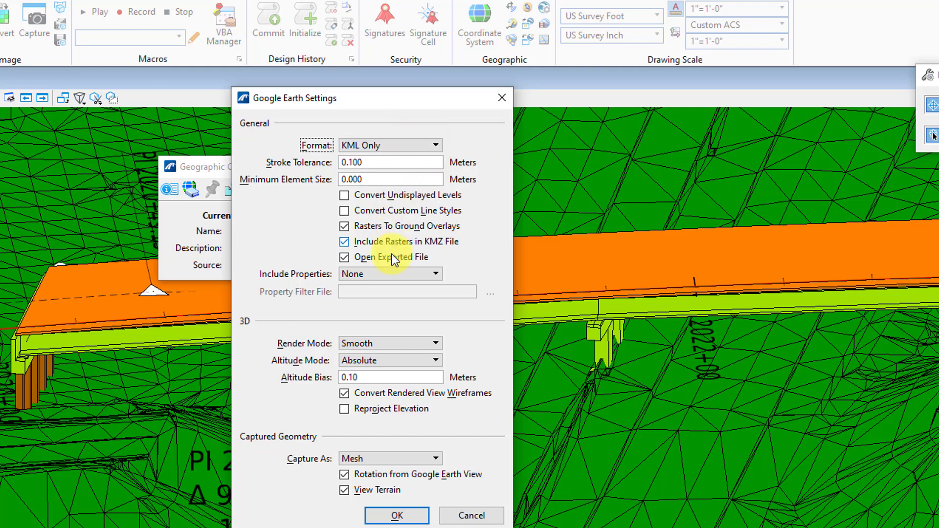
pyautogui.click(407, 361)
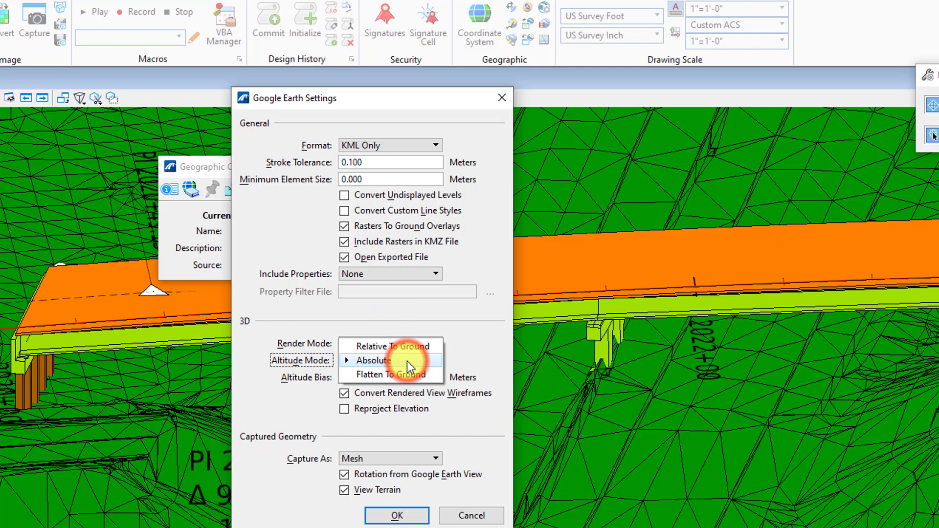
pyautogui.click(404, 361)
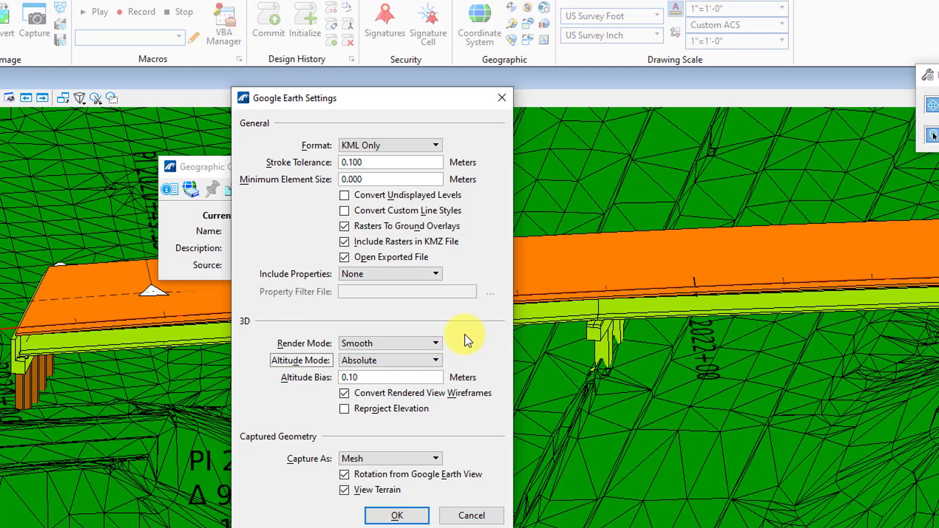
pyautogui.click(411, 515)
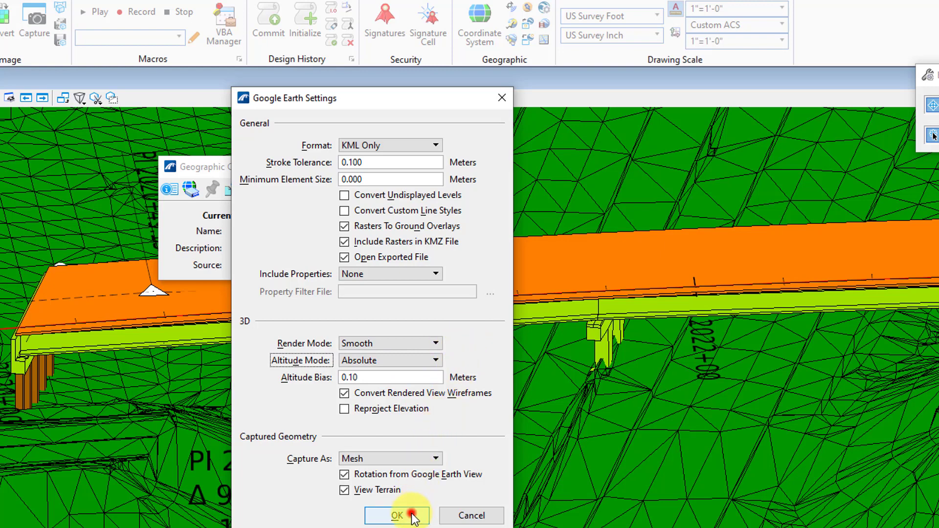
pyautogui.click(415, 517)
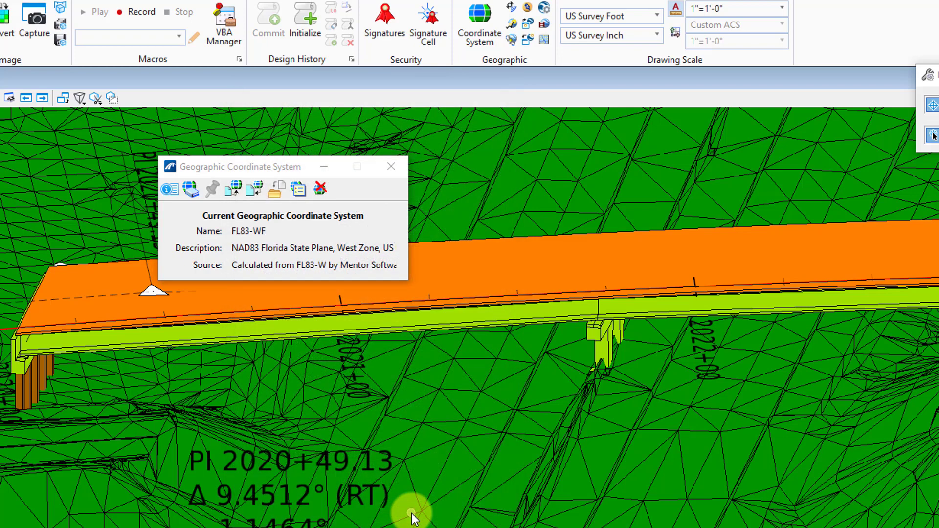
# Export the model to BR_1_OBM V2.kmz in the DELETE folder, replacing the old file
pyautogui.click(392, 168)
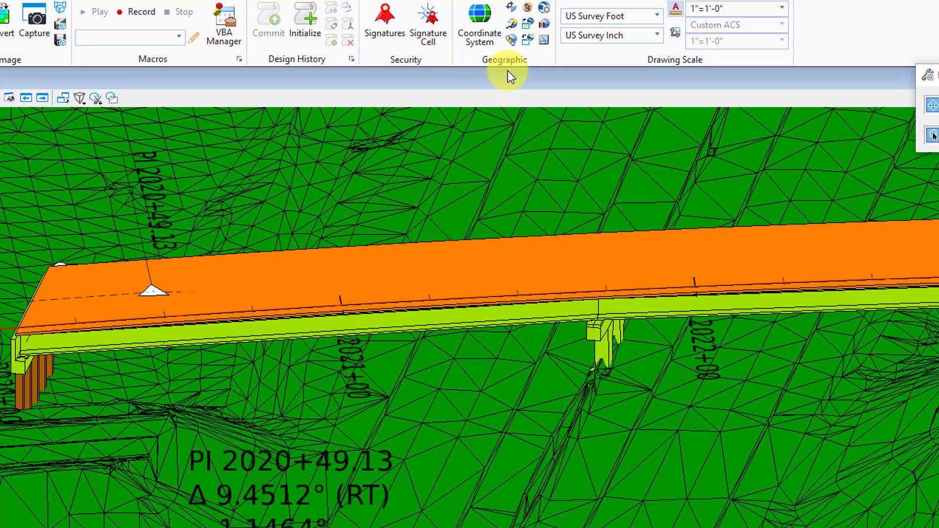
pyautogui.click(513, 25)
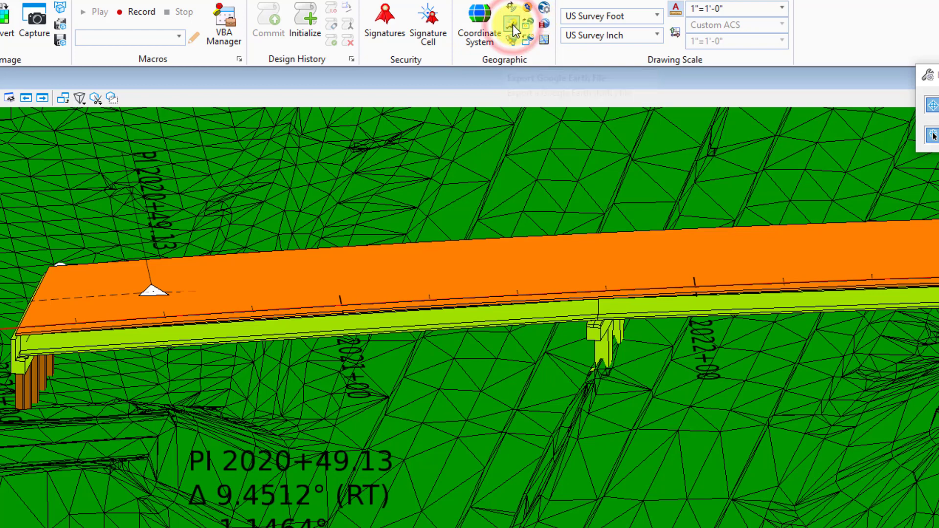
pyautogui.click(612, 268)
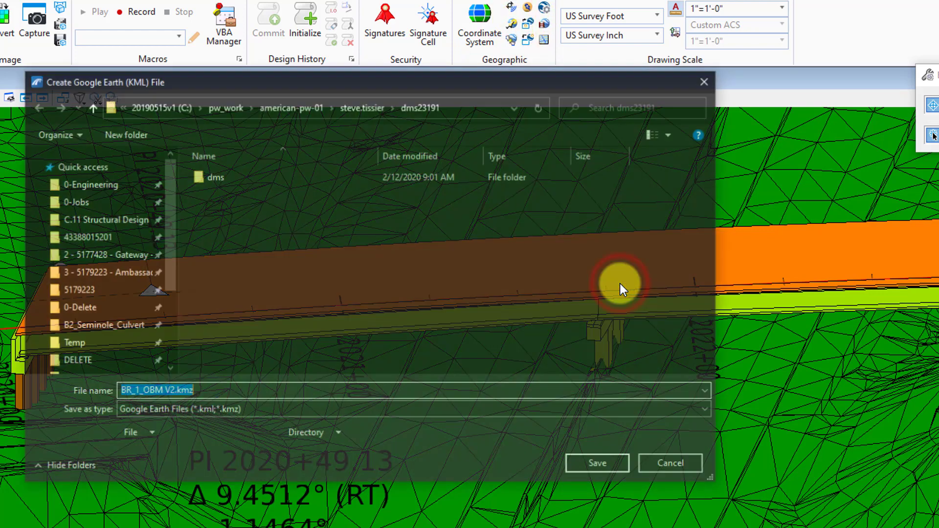
pyautogui.scroll(1, 138, 249)
pyautogui.scroll(3, 138, 247)
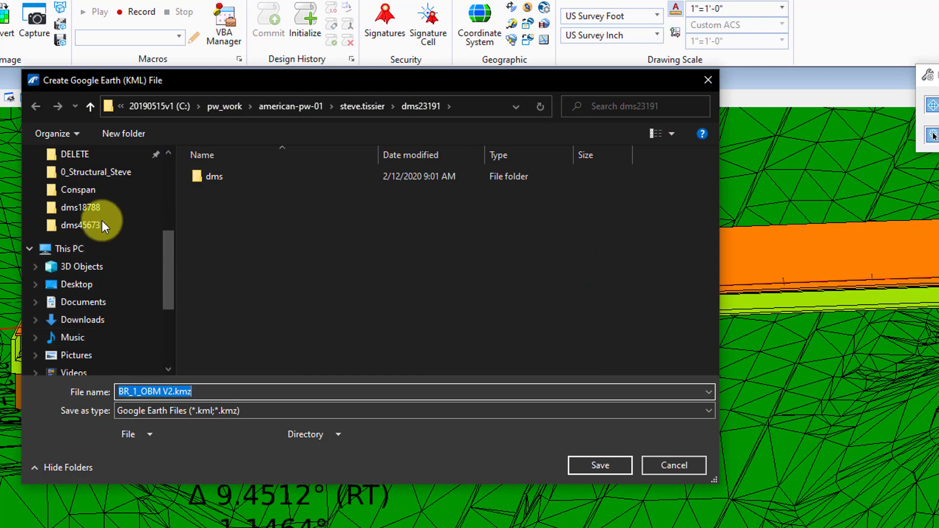
pyautogui.click(93, 154)
pyautogui.click(583, 466)
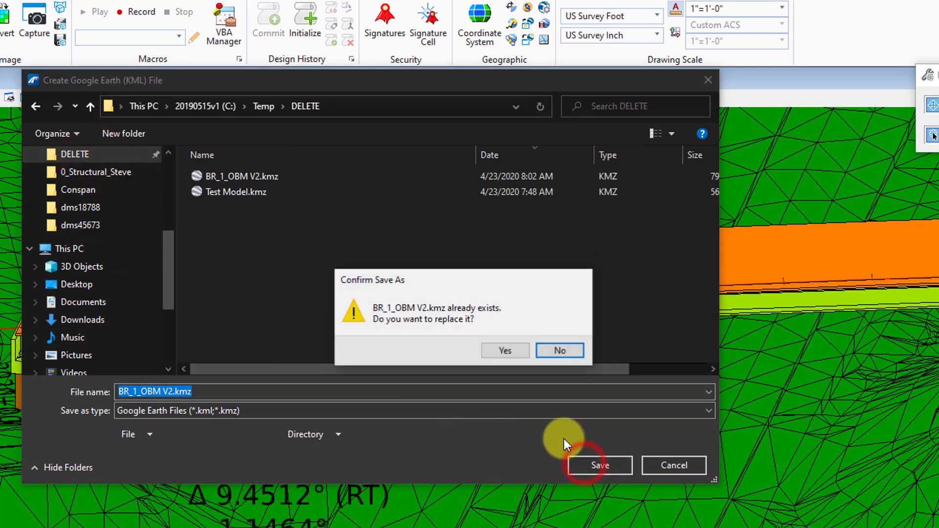
pyautogui.click(516, 354)
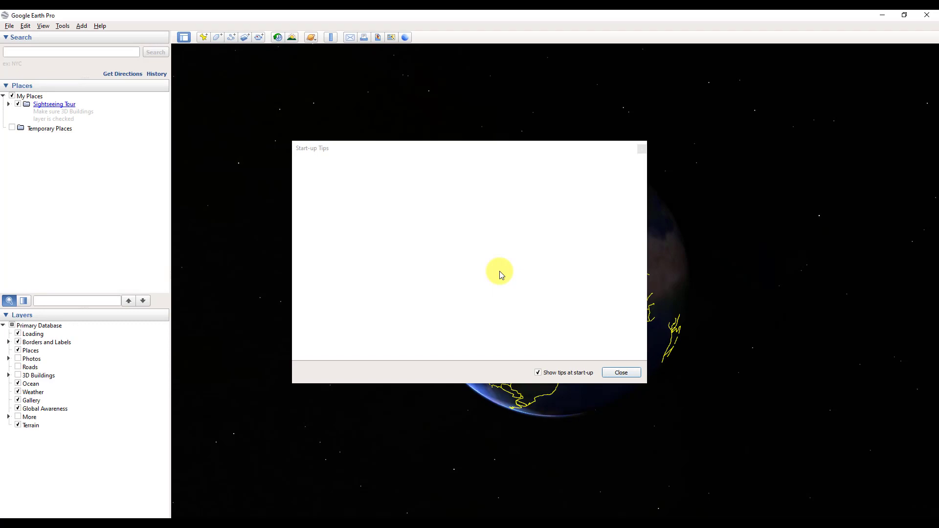
# Dismiss the start-up tips, tilt and zoom onto the bridge, then drop into highway Street View
pyautogui.click(622, 372)
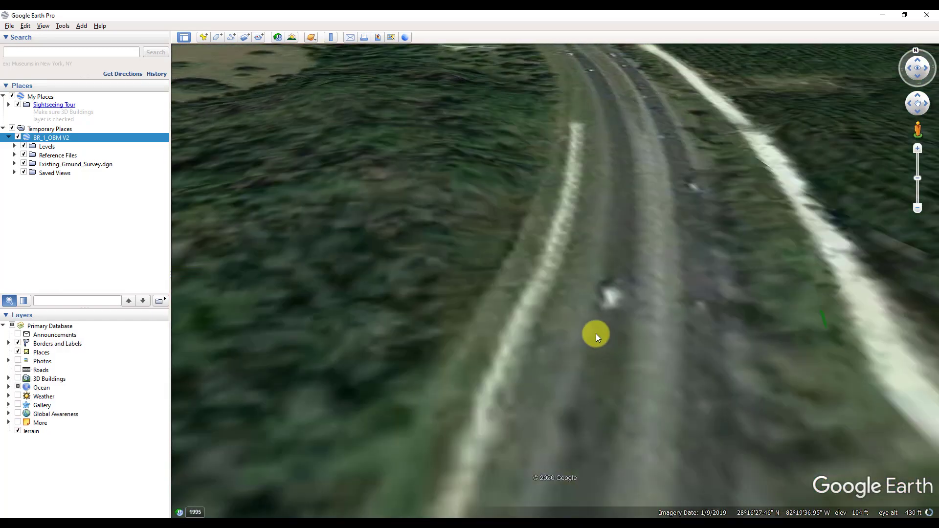
pyautogui.scroll(-5, 579, 289)
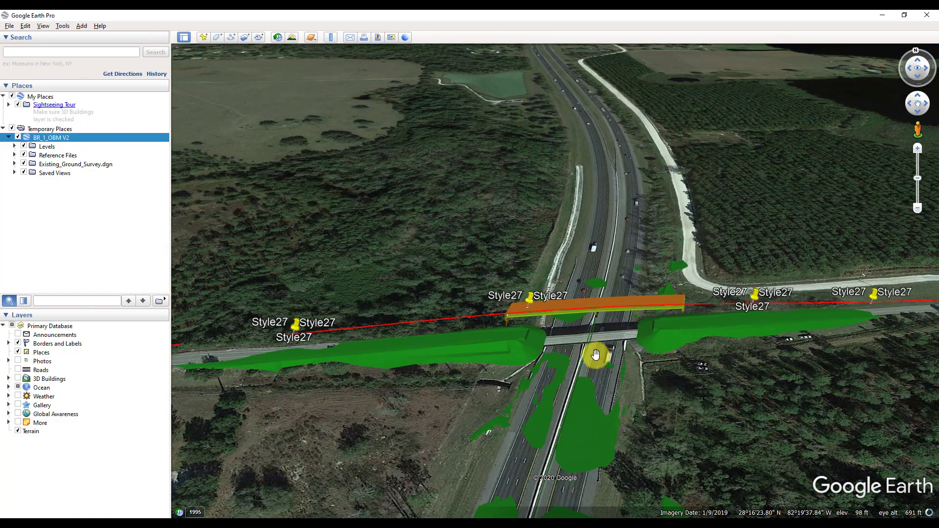
pyautogui.scroll(2, 598, 360)
pyautogui.moveTo(593, 399); pyautogui.dragTo(689, 472, button='middle')
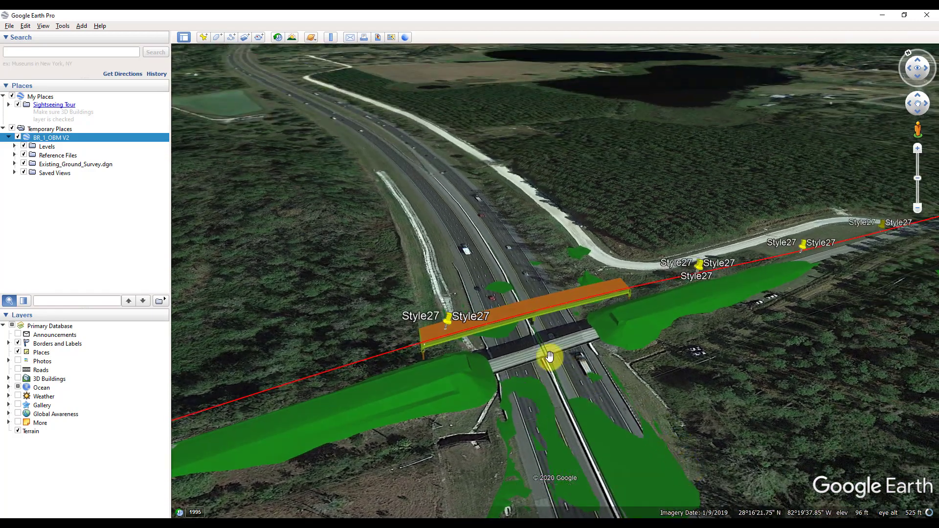
pyautogui.scroll(-3, 543, 357)
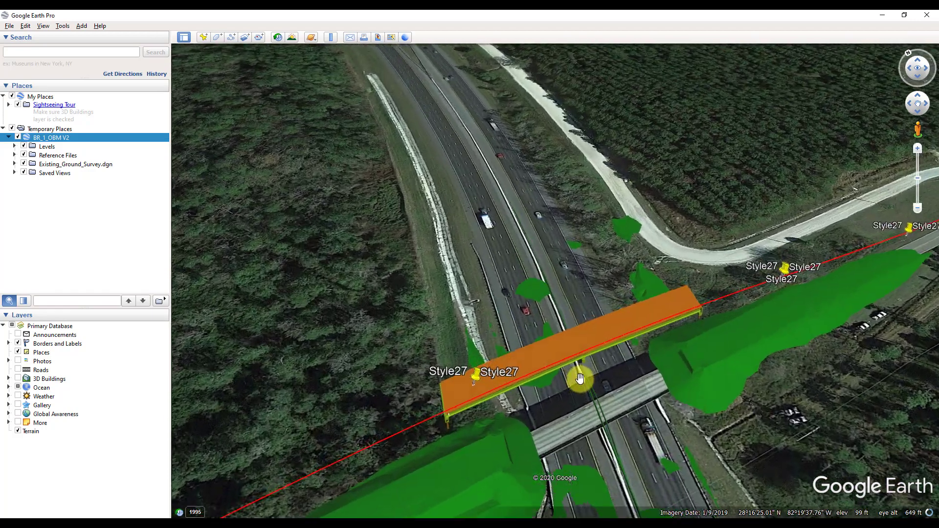
pyautogui.moveTo(580, 378); pyautogui.dragTo(628, 422, button='middle')
pyautogui.scroll(-2, 628, 422)
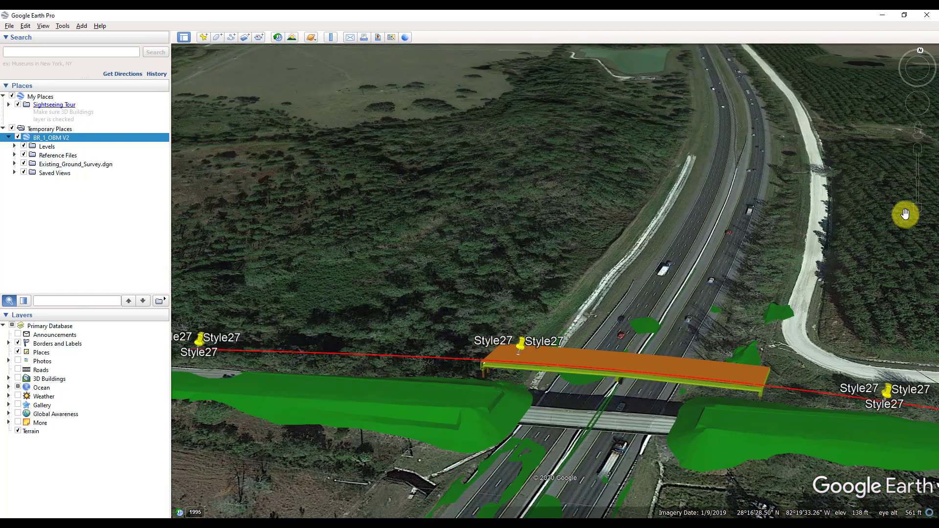
pyautogui.moveTo(918, 130); pyautogui.dragTo(588, 472)
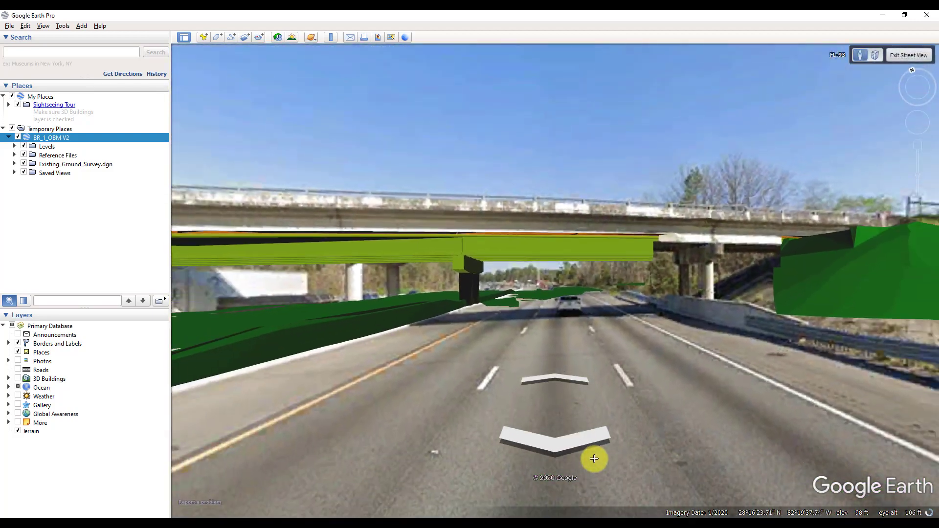
# Move forward along the highway in Street View until passing beneath the overpass
pyautogui.click(595, 459)
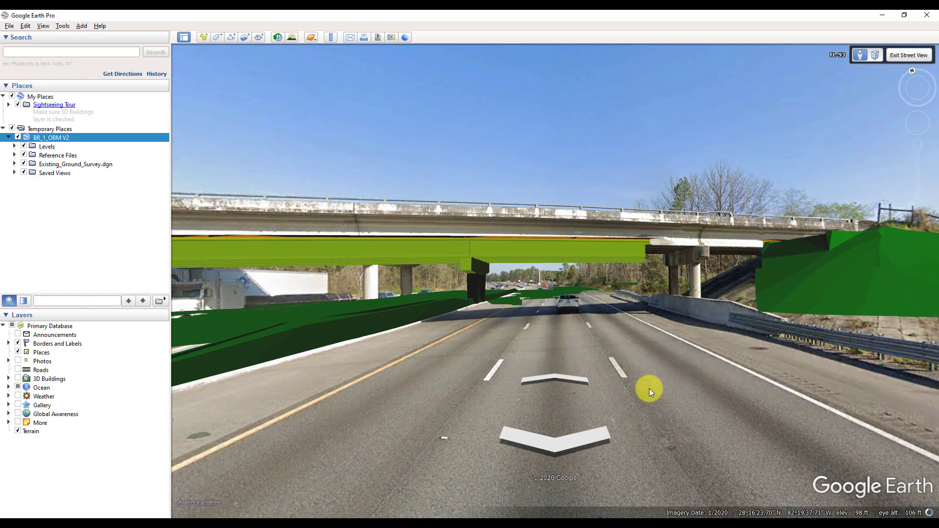
pyautogui.click(612, 305)
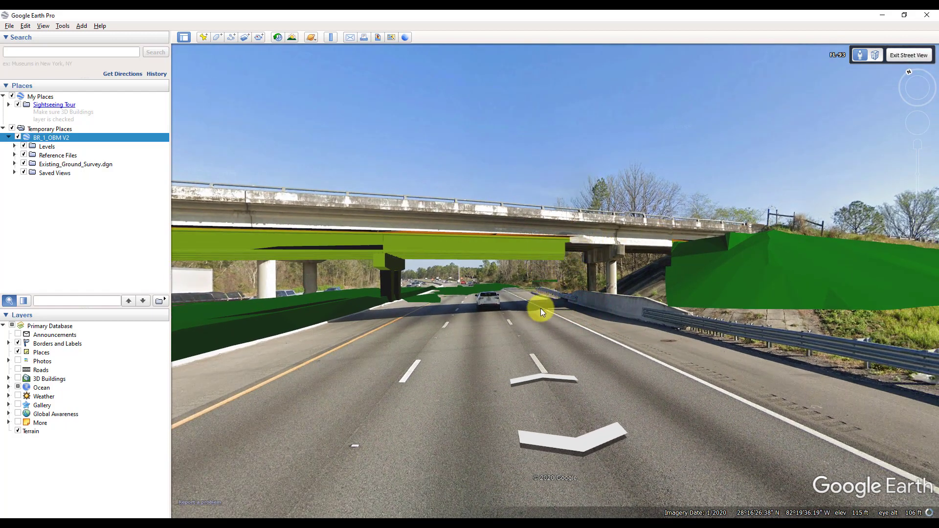
pyautogui.click(535, 375)
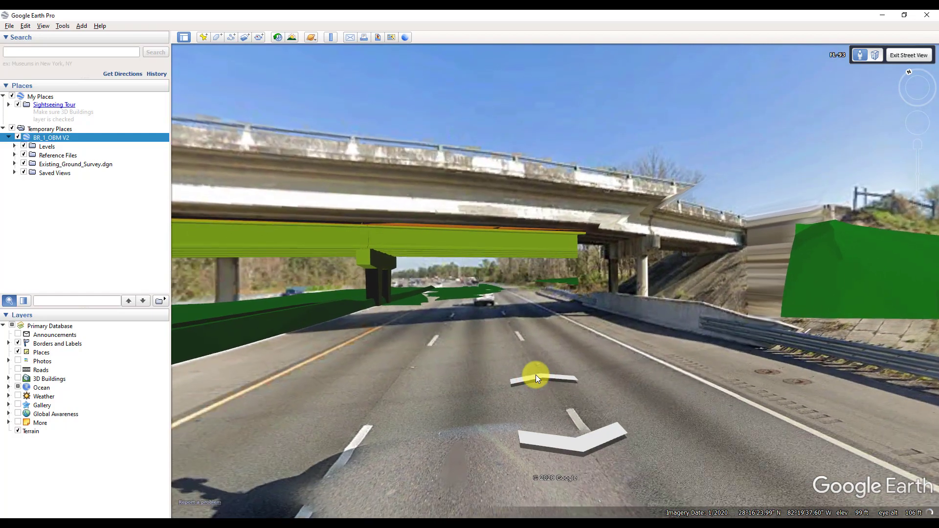
pyautogui.click(535, 375)
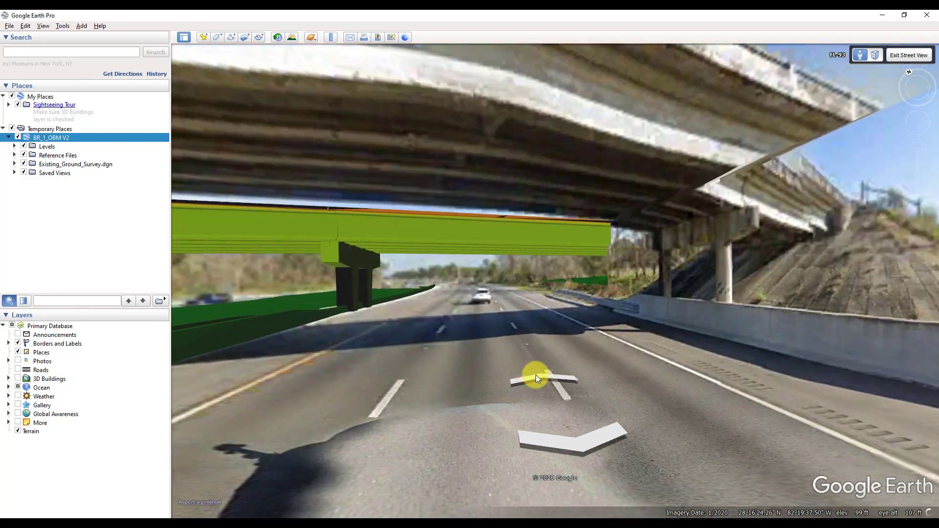
pyautogui.click(536, 374)
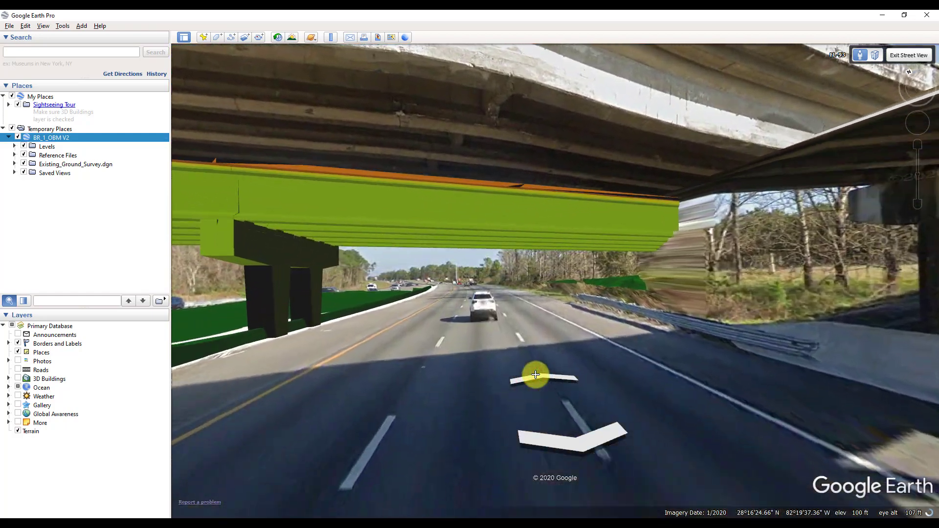
pyautogui.click(536, 375)
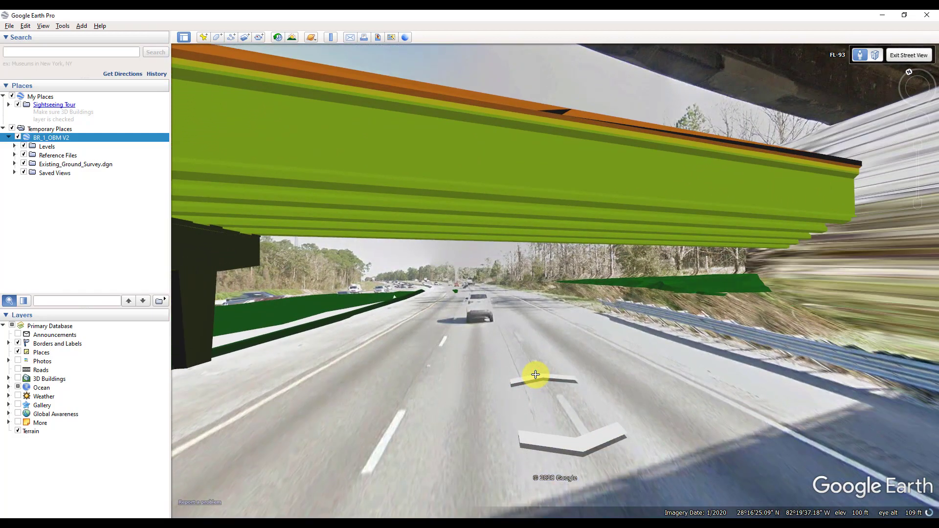
pyautogui.click(760, 294)
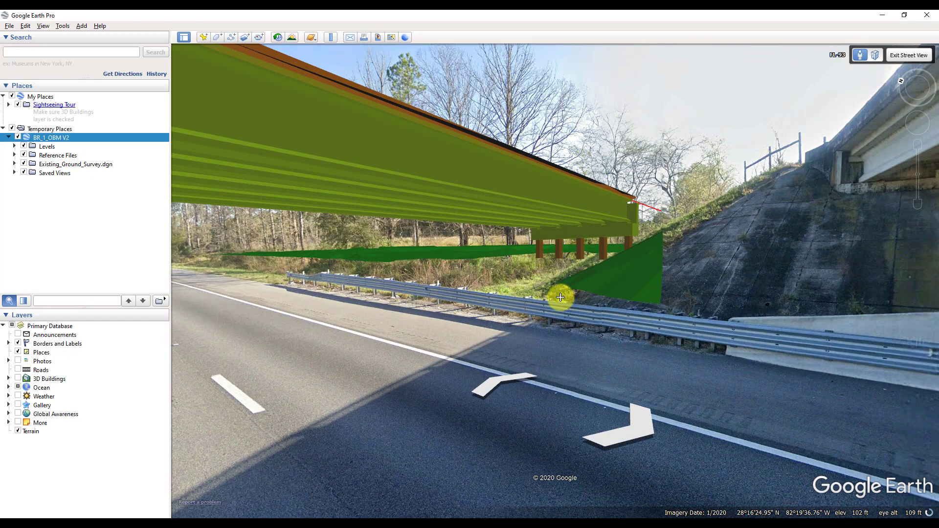
# Turn the view and step along the road to follow the modelled bridge piers
pyautogui.moveTo(563, 296); pyautogui.dragTo(748, 296)
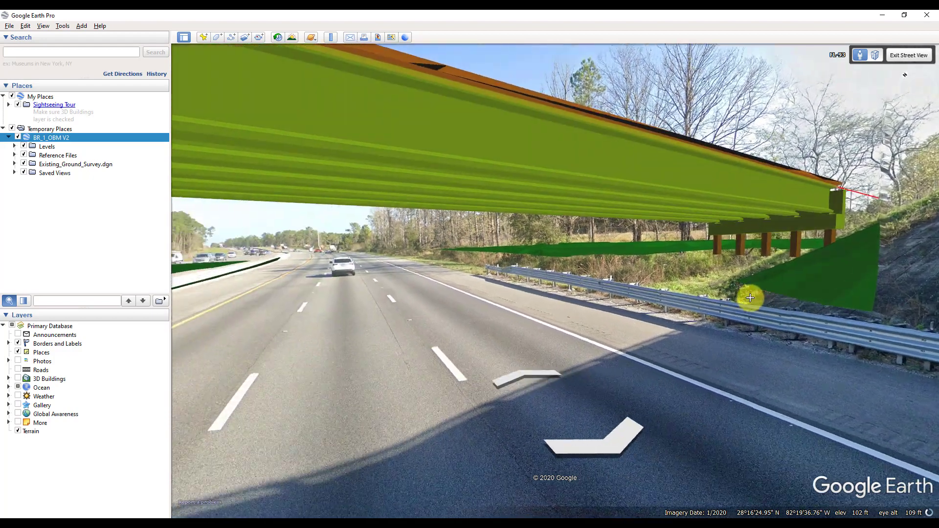
pyautogui.click(409, 305)
pyautogui.moveTo(600, 294); pyautogui.dragTo(712, 295)
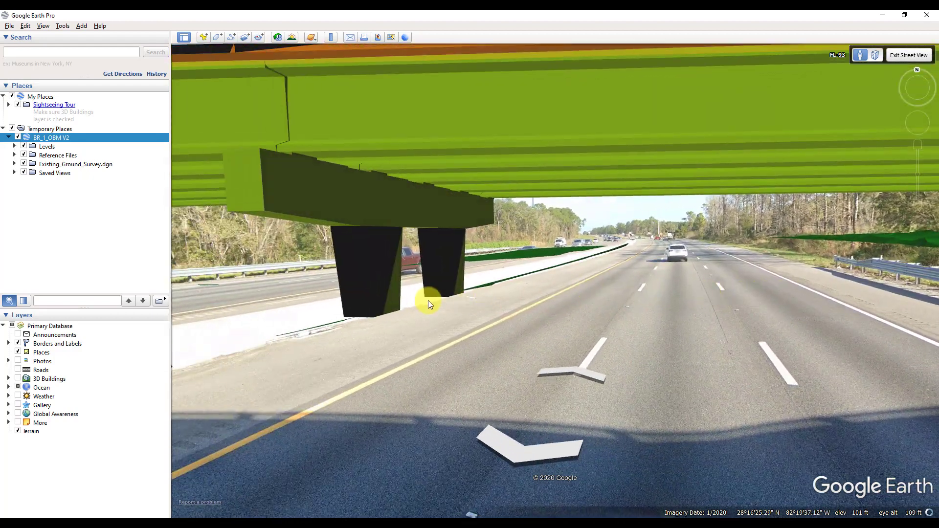
pyautogui.moveTo(430, 303); pyautogui.dragTo(757, 300)
pyautogui.click(522, 302)
pyautogui.click(439, 291)
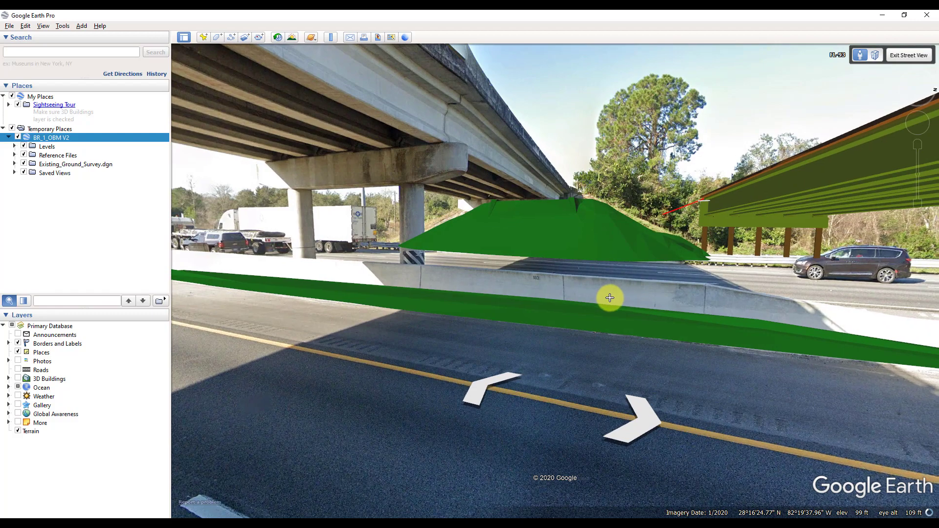
pyautogui.moveTo(608, 300); pyautogui.dragTo(324, 295)
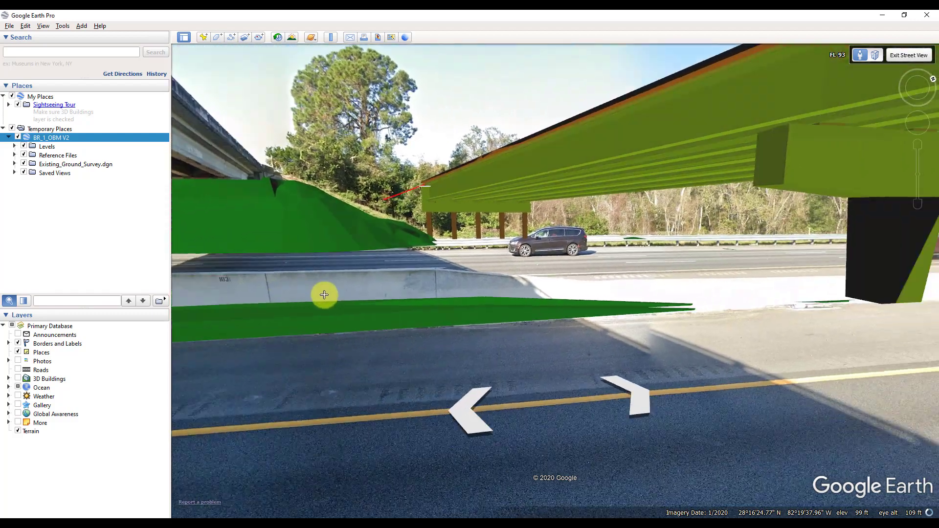
# Advance toward the green barrier and face the green piers beside the existing overpass
pyautogui.click(793, 298)
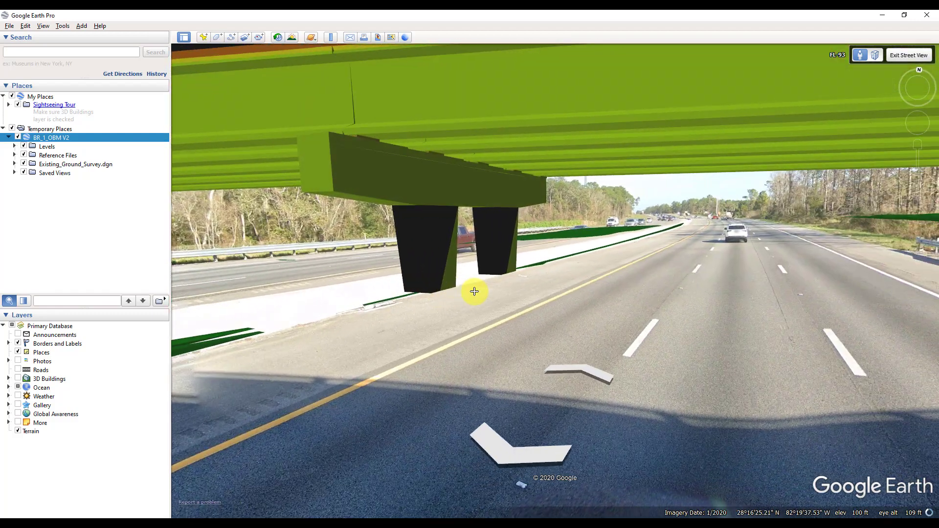
pyautogui.click(592, 369)
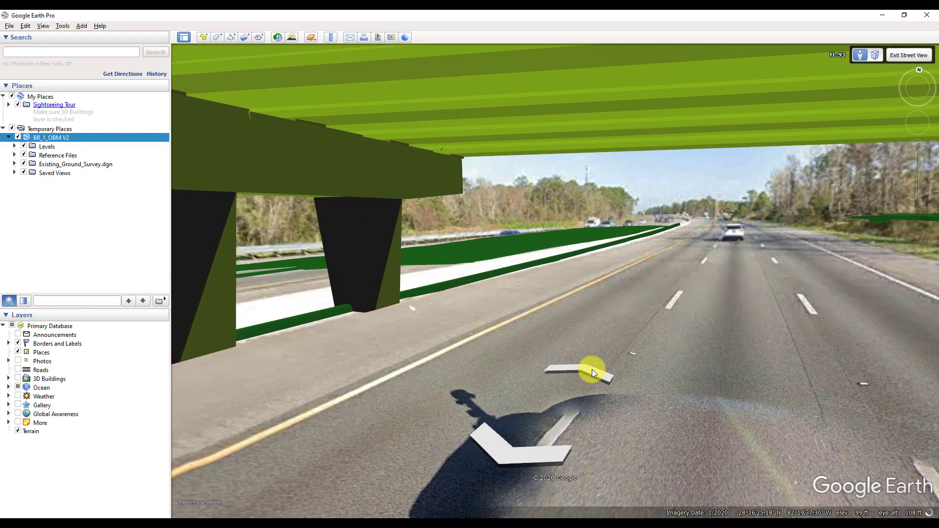
pyautogui.click(592, 369)
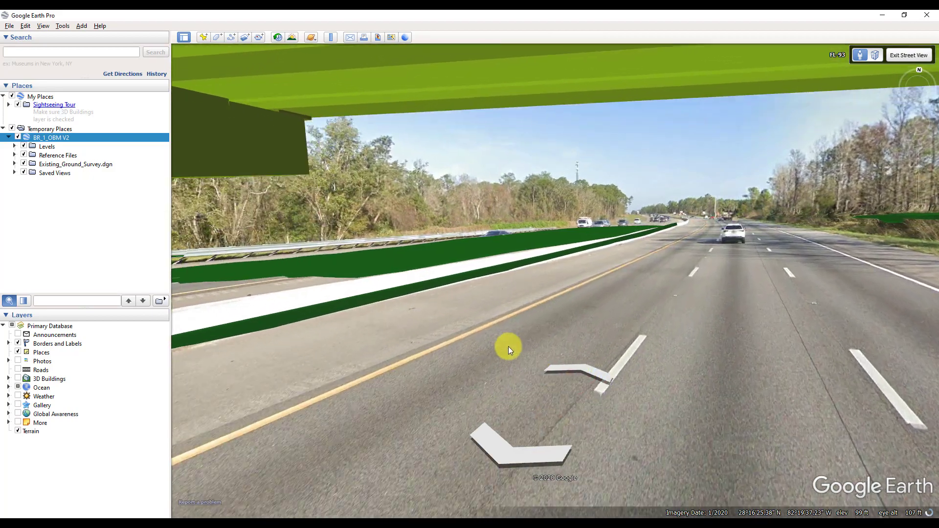
pyautogui.click(404, 287)
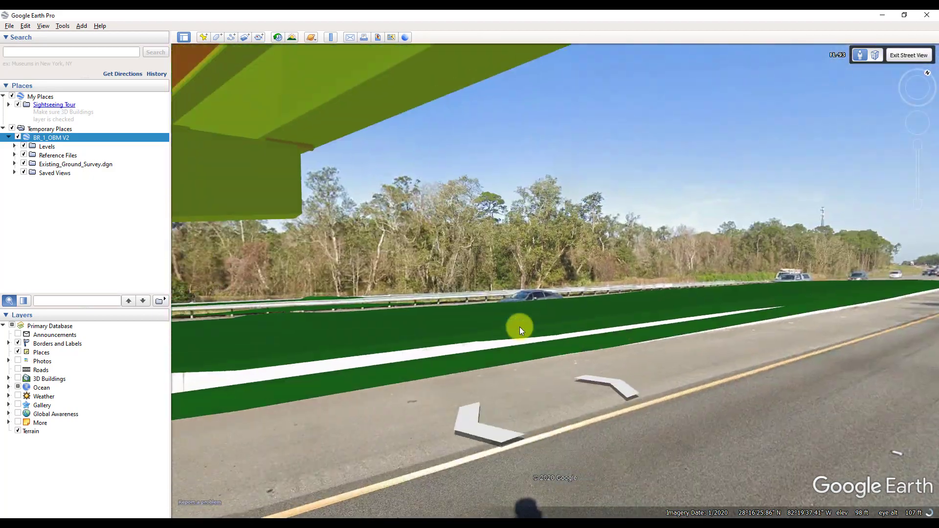
pyautogui.click(378, 316)
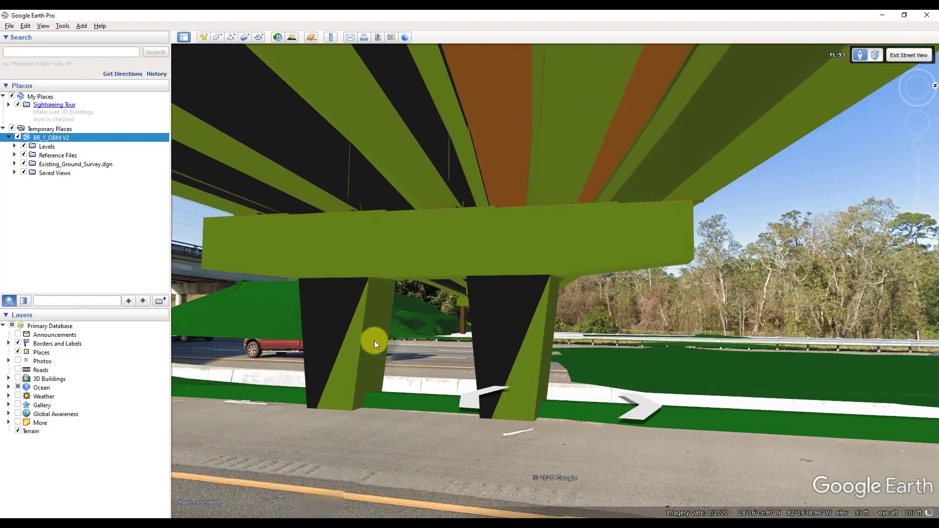
pyautogui.moveTo(374, 341); pyautogui.dragTo(679, 347)
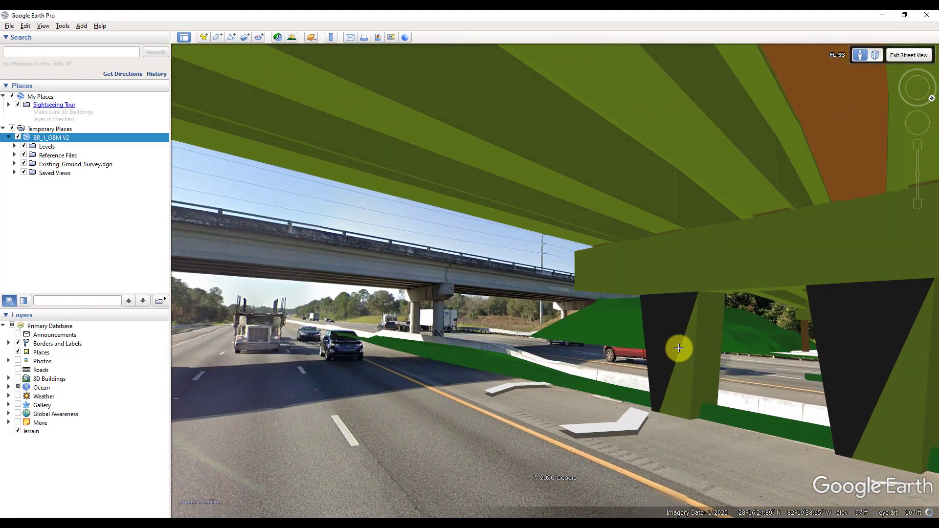